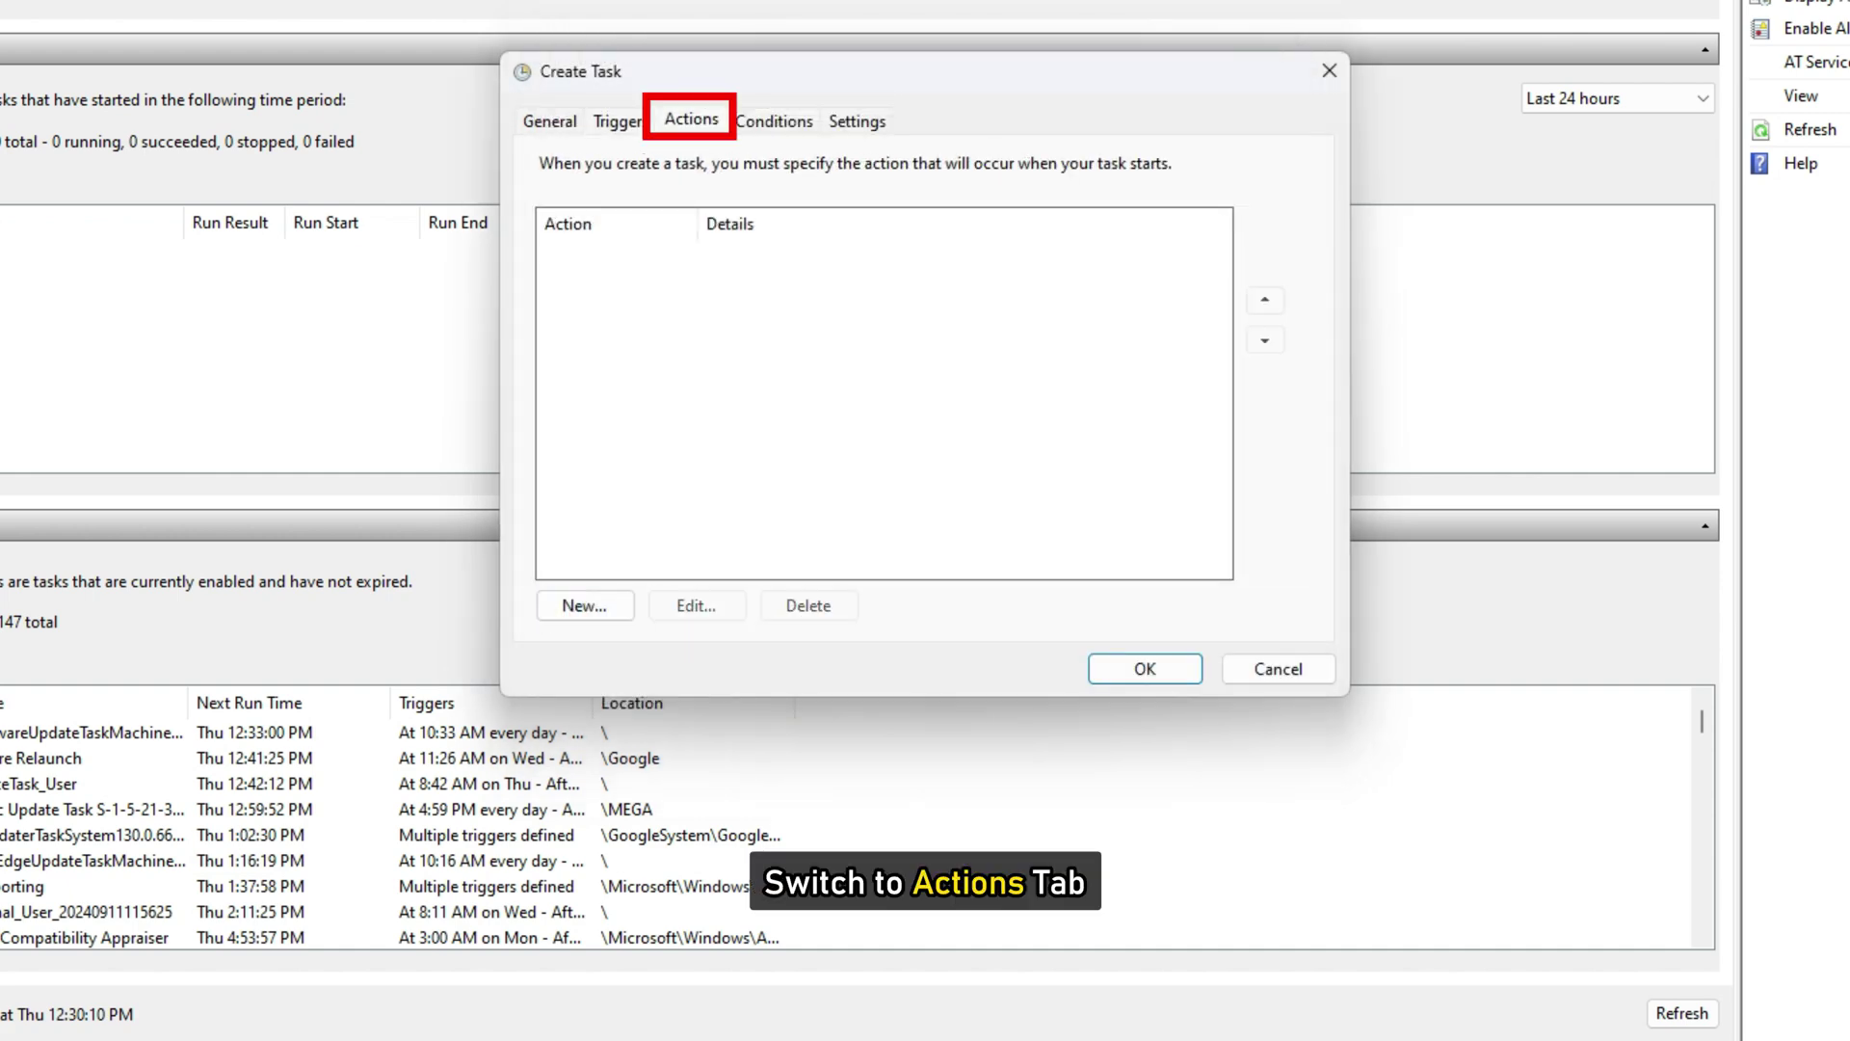
- Add a powershell.exe action running Checkpoint-Computer -Description "TWC-RestorePoint" -RestorePointType MODIFY_SETTINGS
click(585, 605)
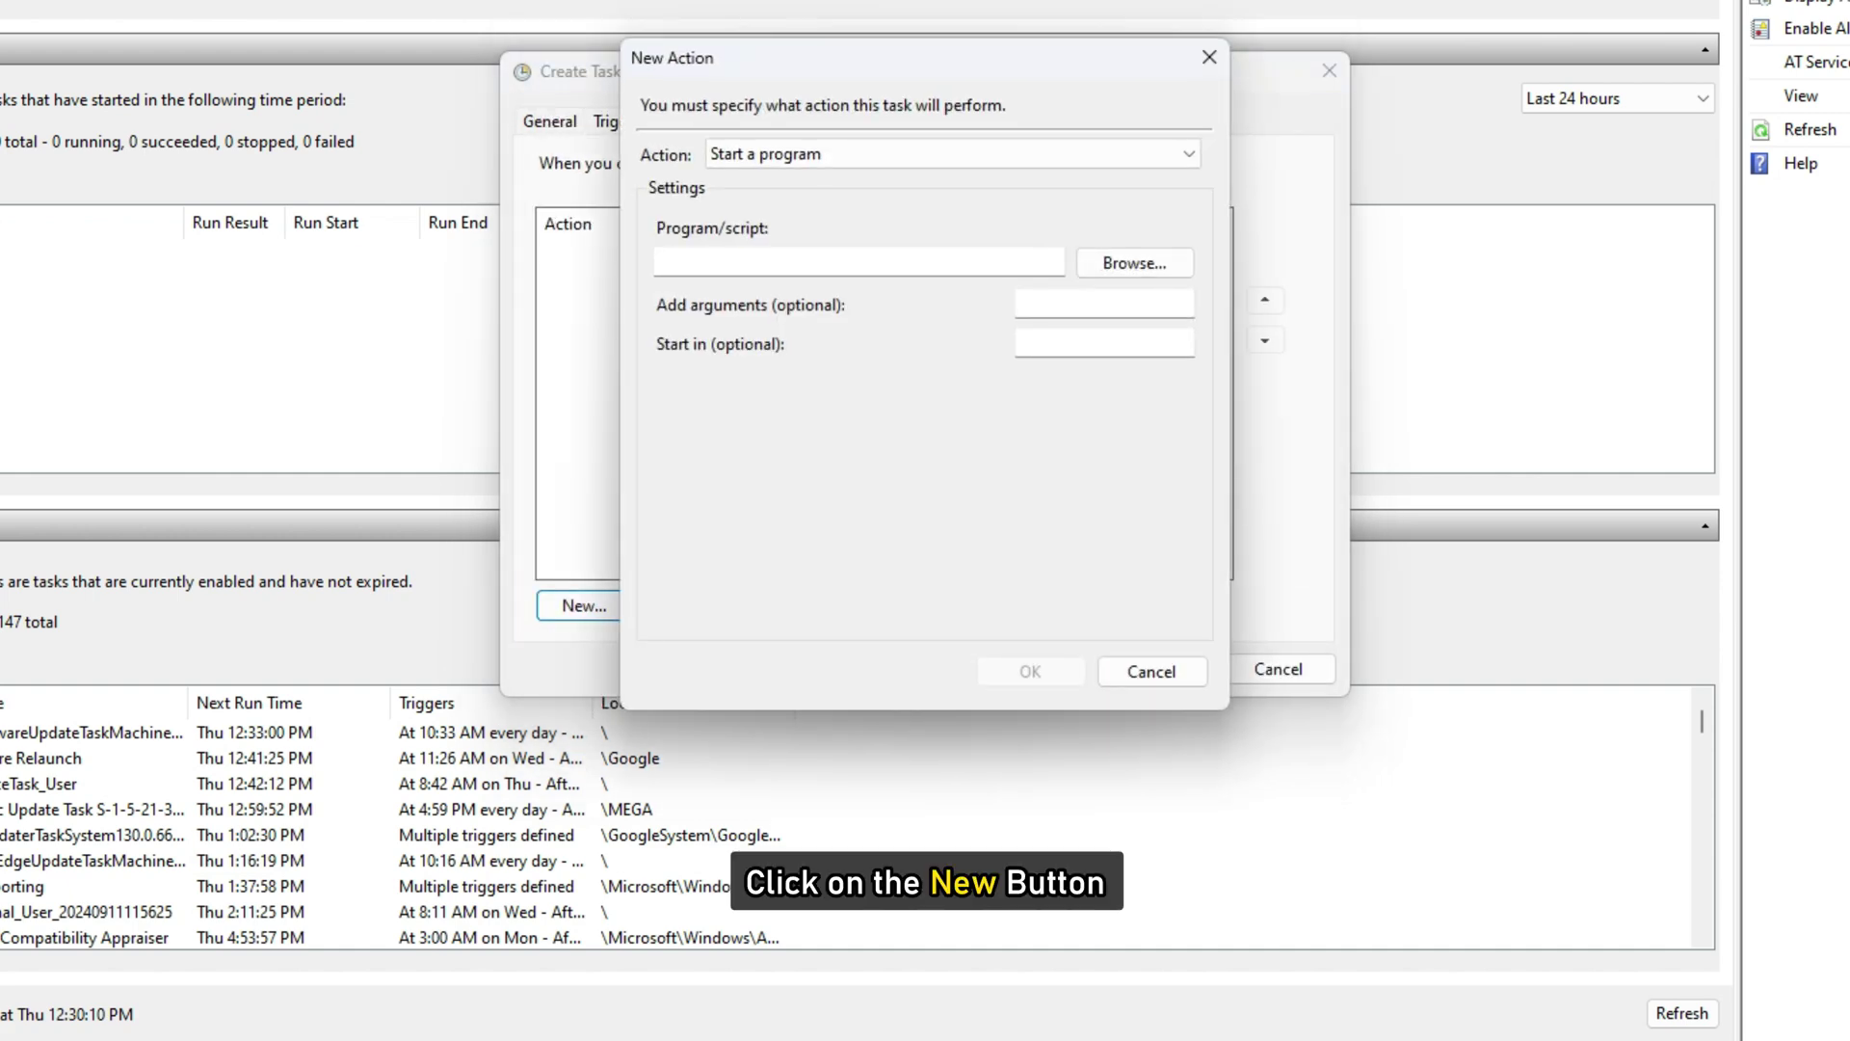
text(powershell.exe)
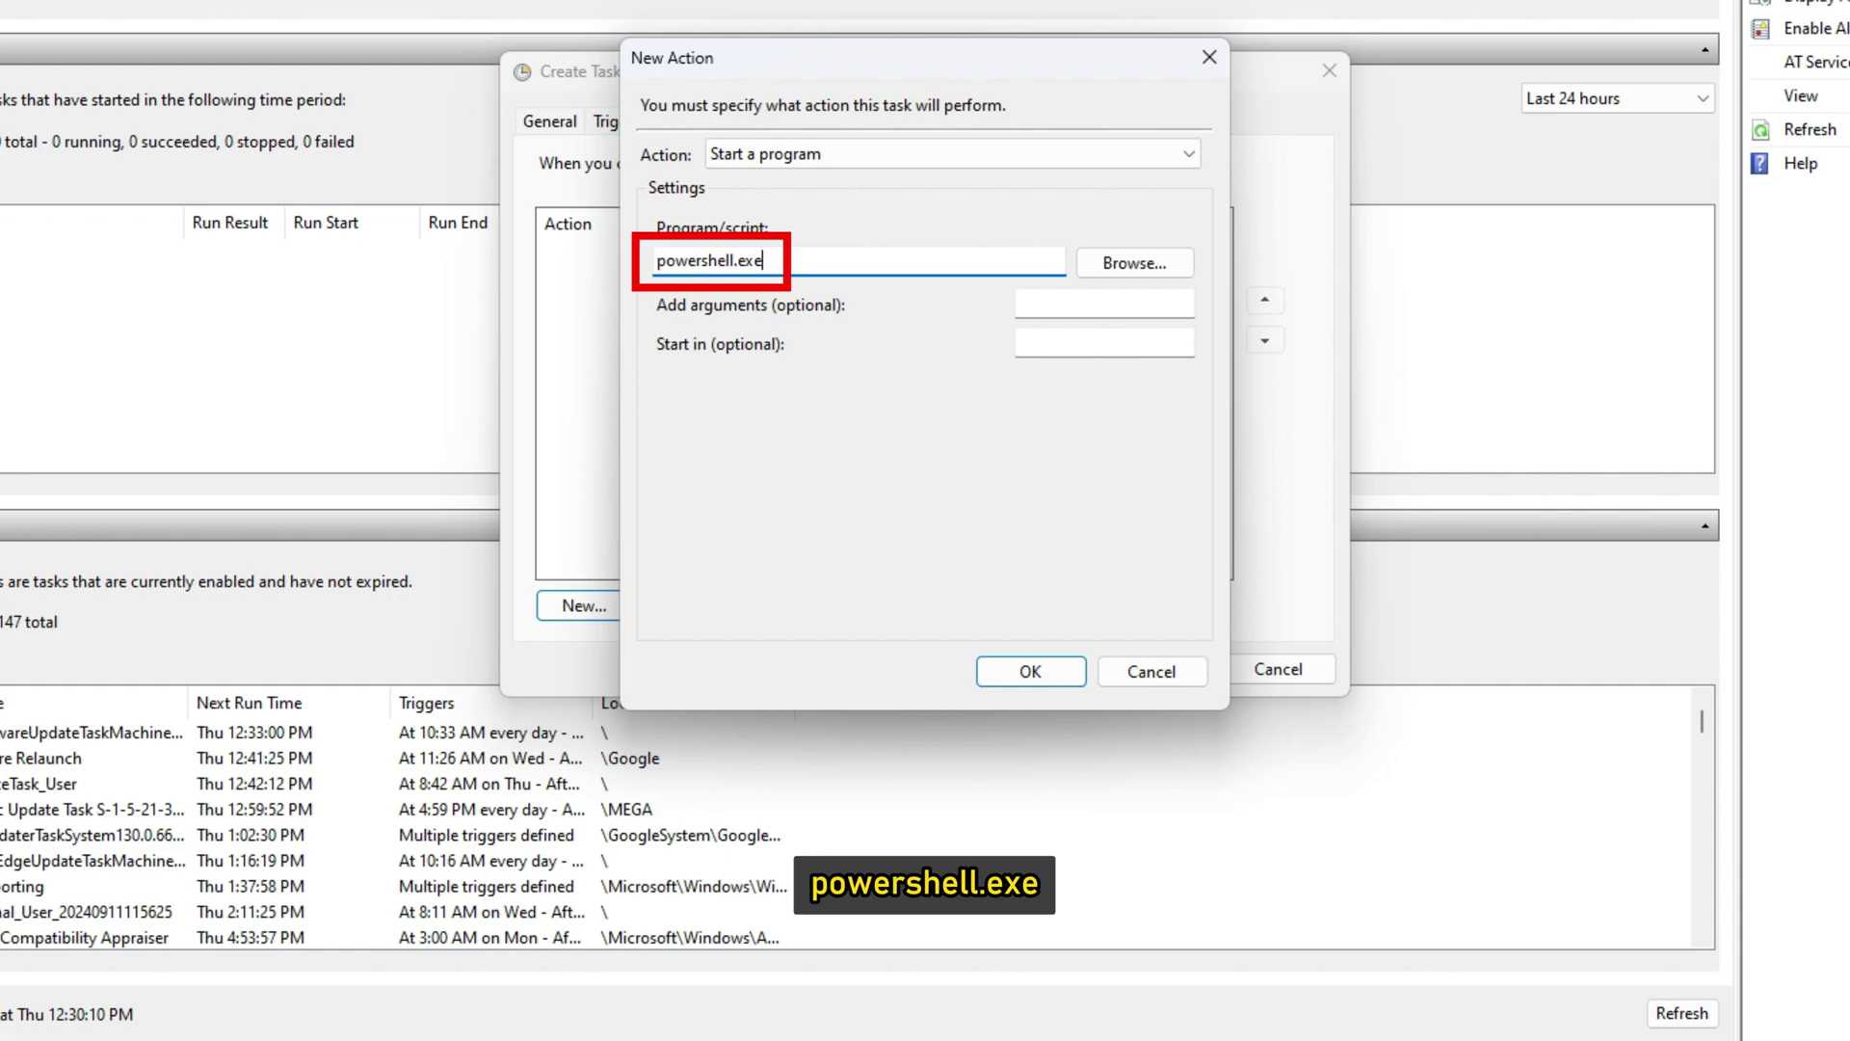
text(Checkpoint-Computer -Description "TWC-RestorePoint" -RestorePointType MODIFY_SETTINGS)
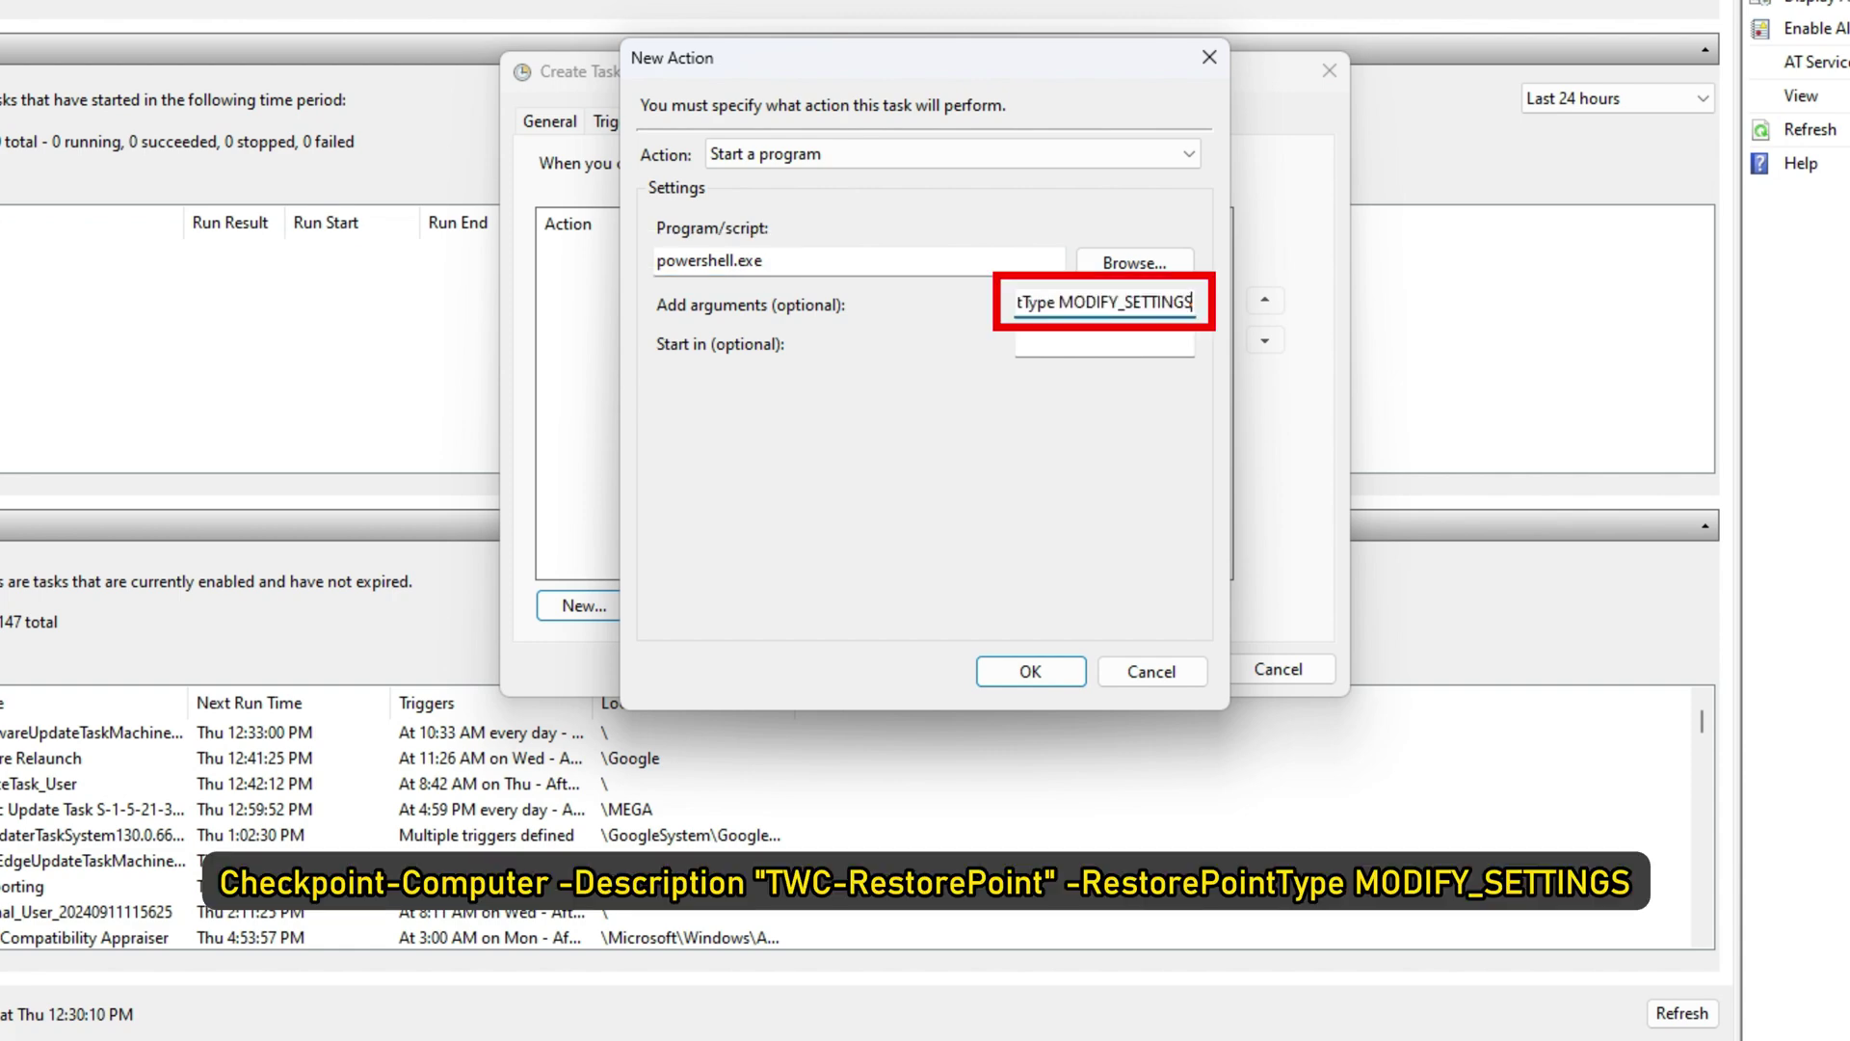
key(Return)
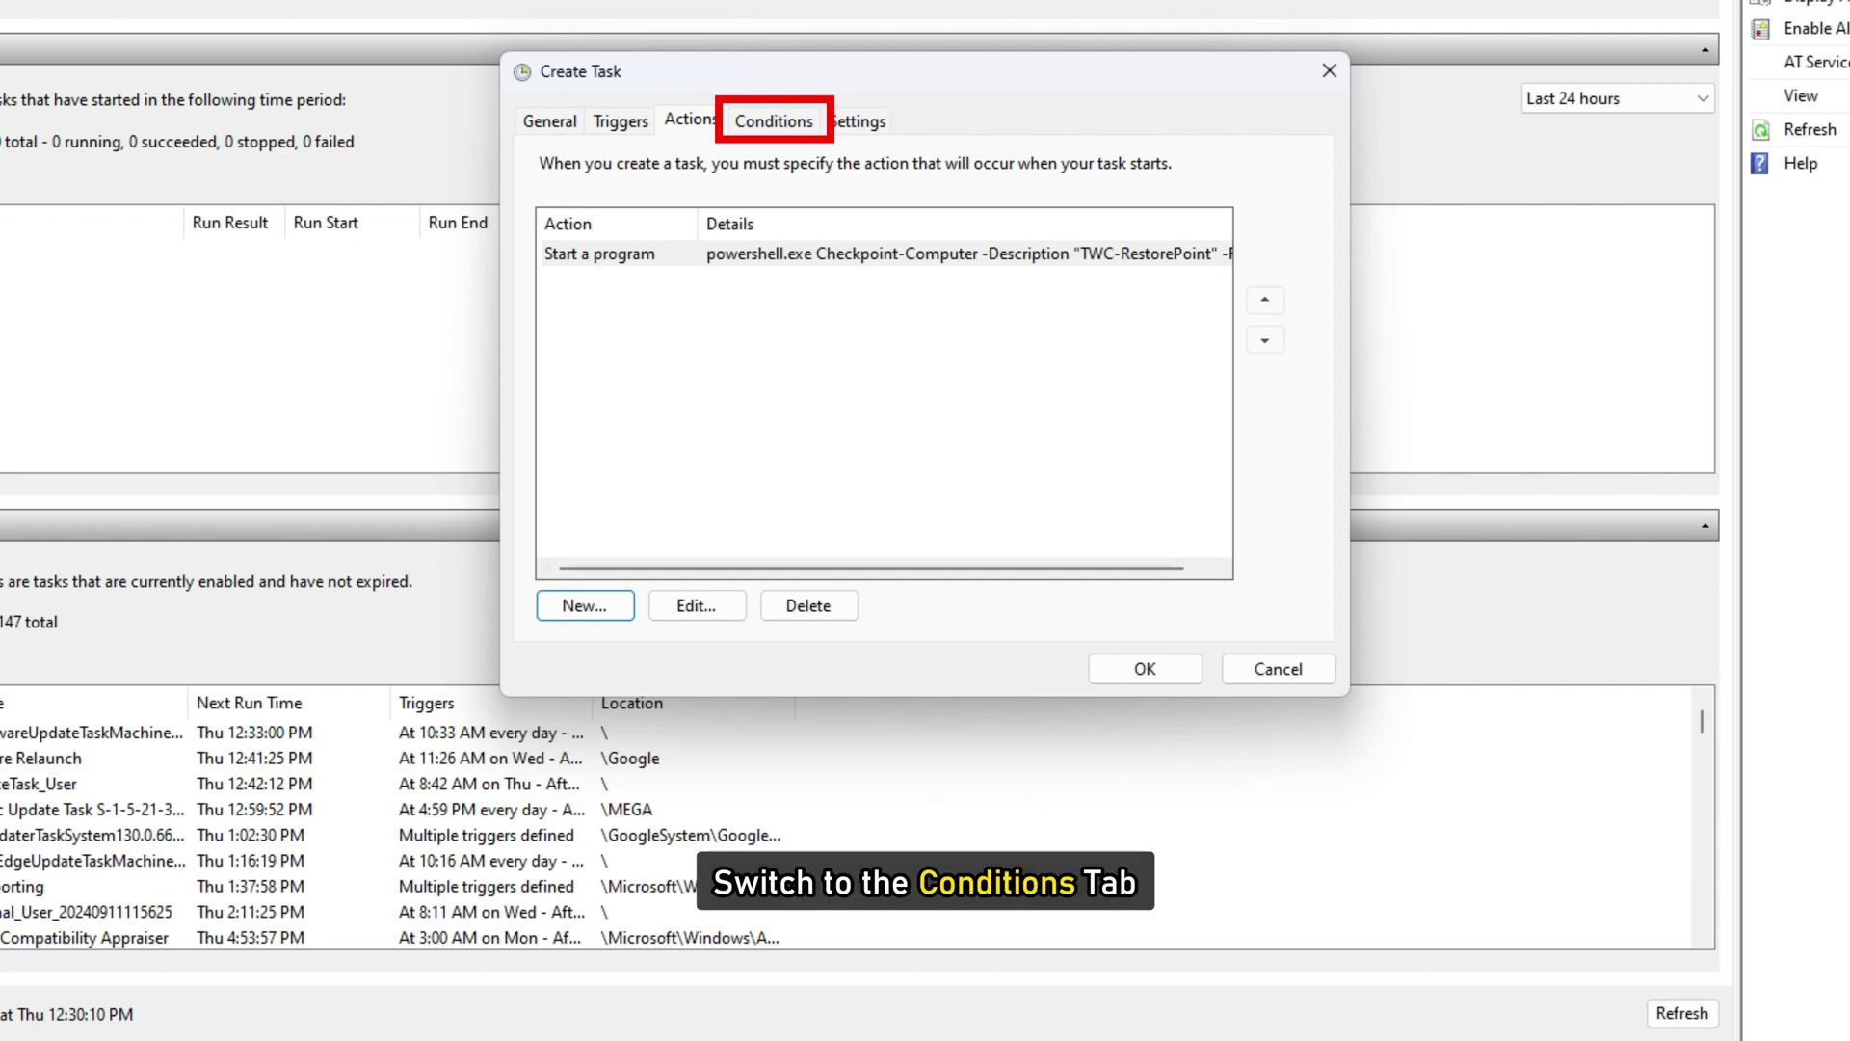
- Review the task's Conditions and Settings tabs before saving
key(ctrl+Tab)
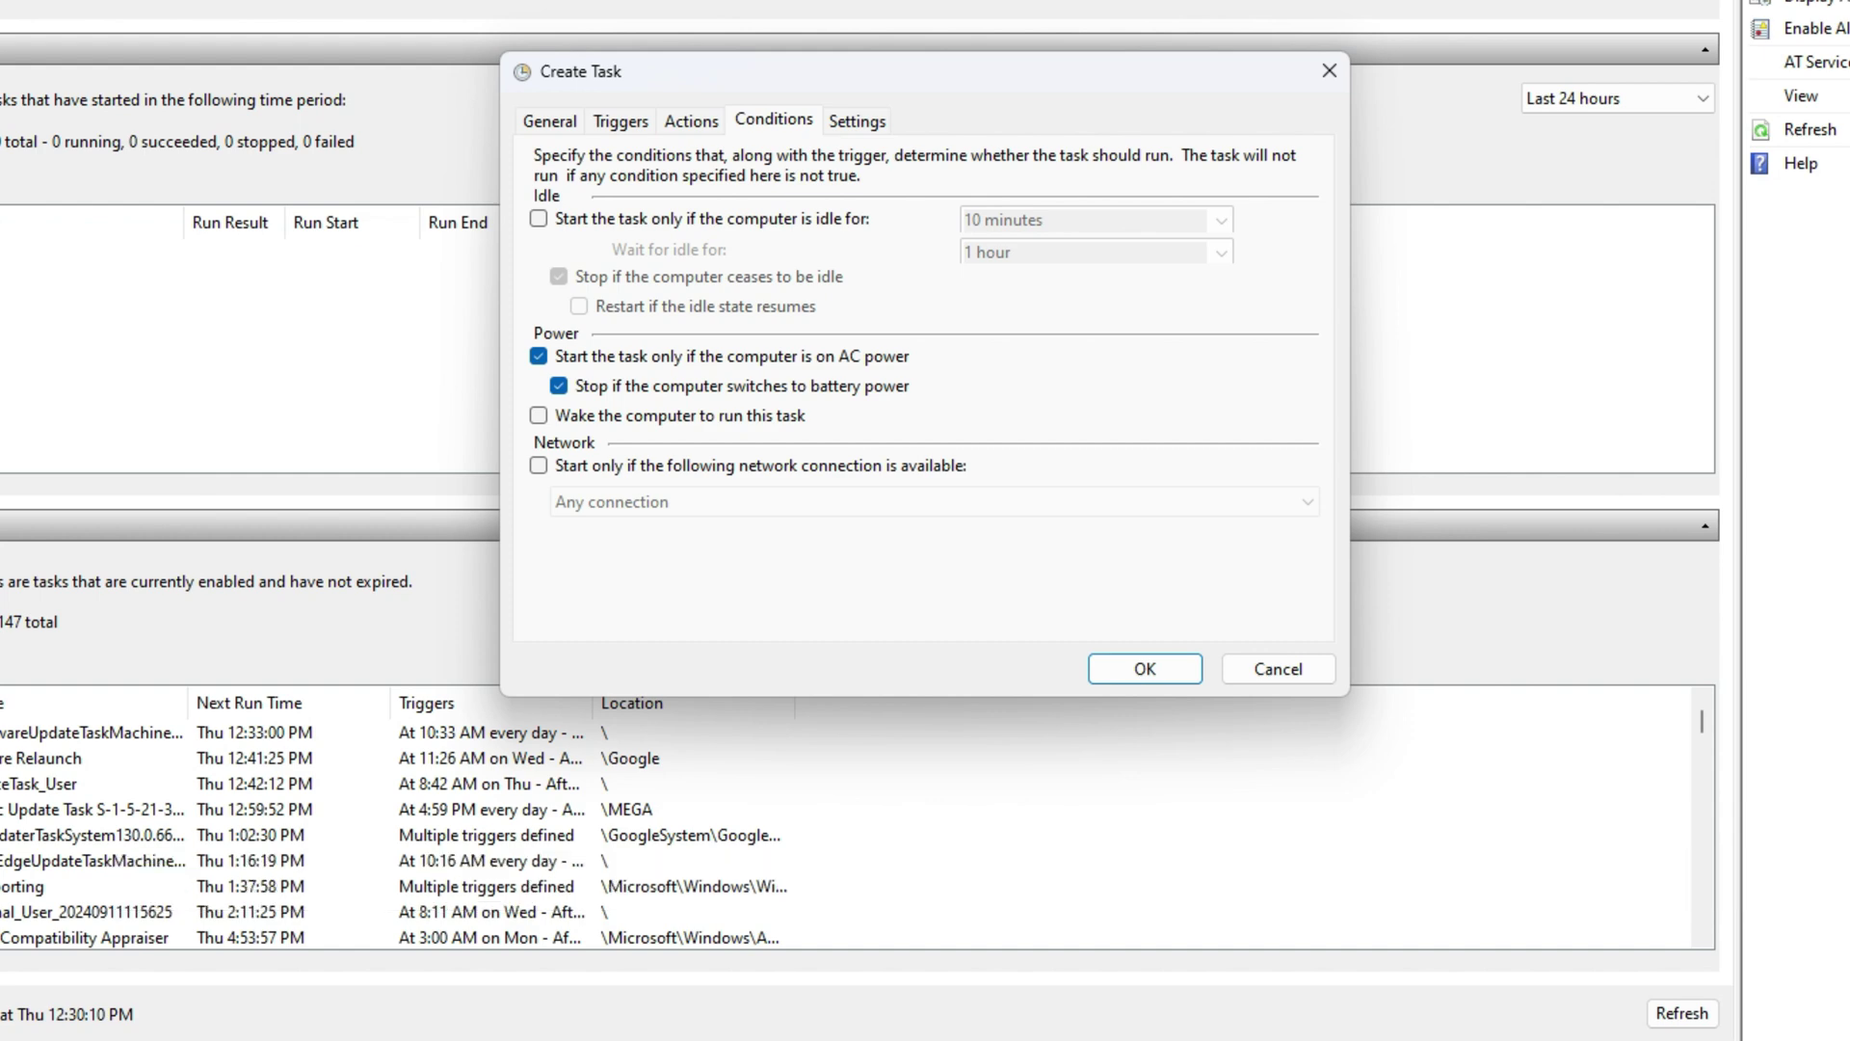
key(ctrl+Tab)
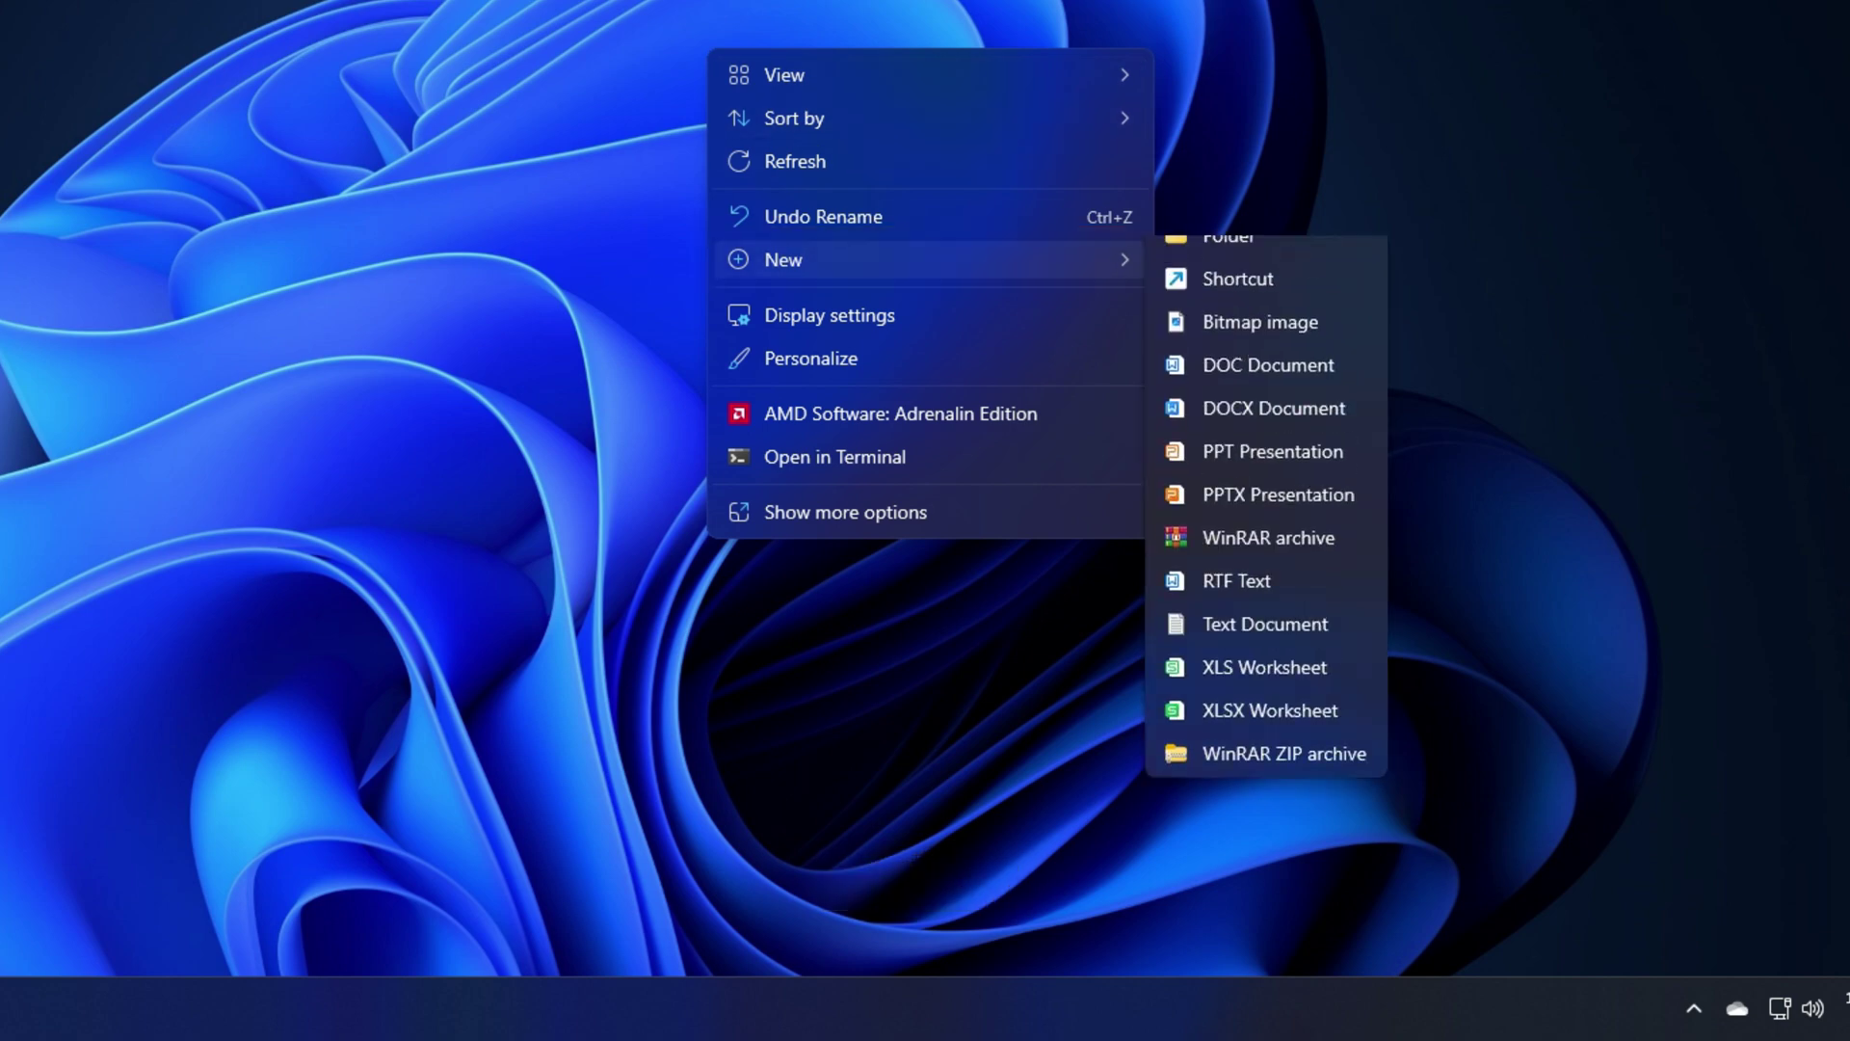
- Create a desktop shortcut named 'schtasks' that targets the pasted schtasks command
click(1237, 307)
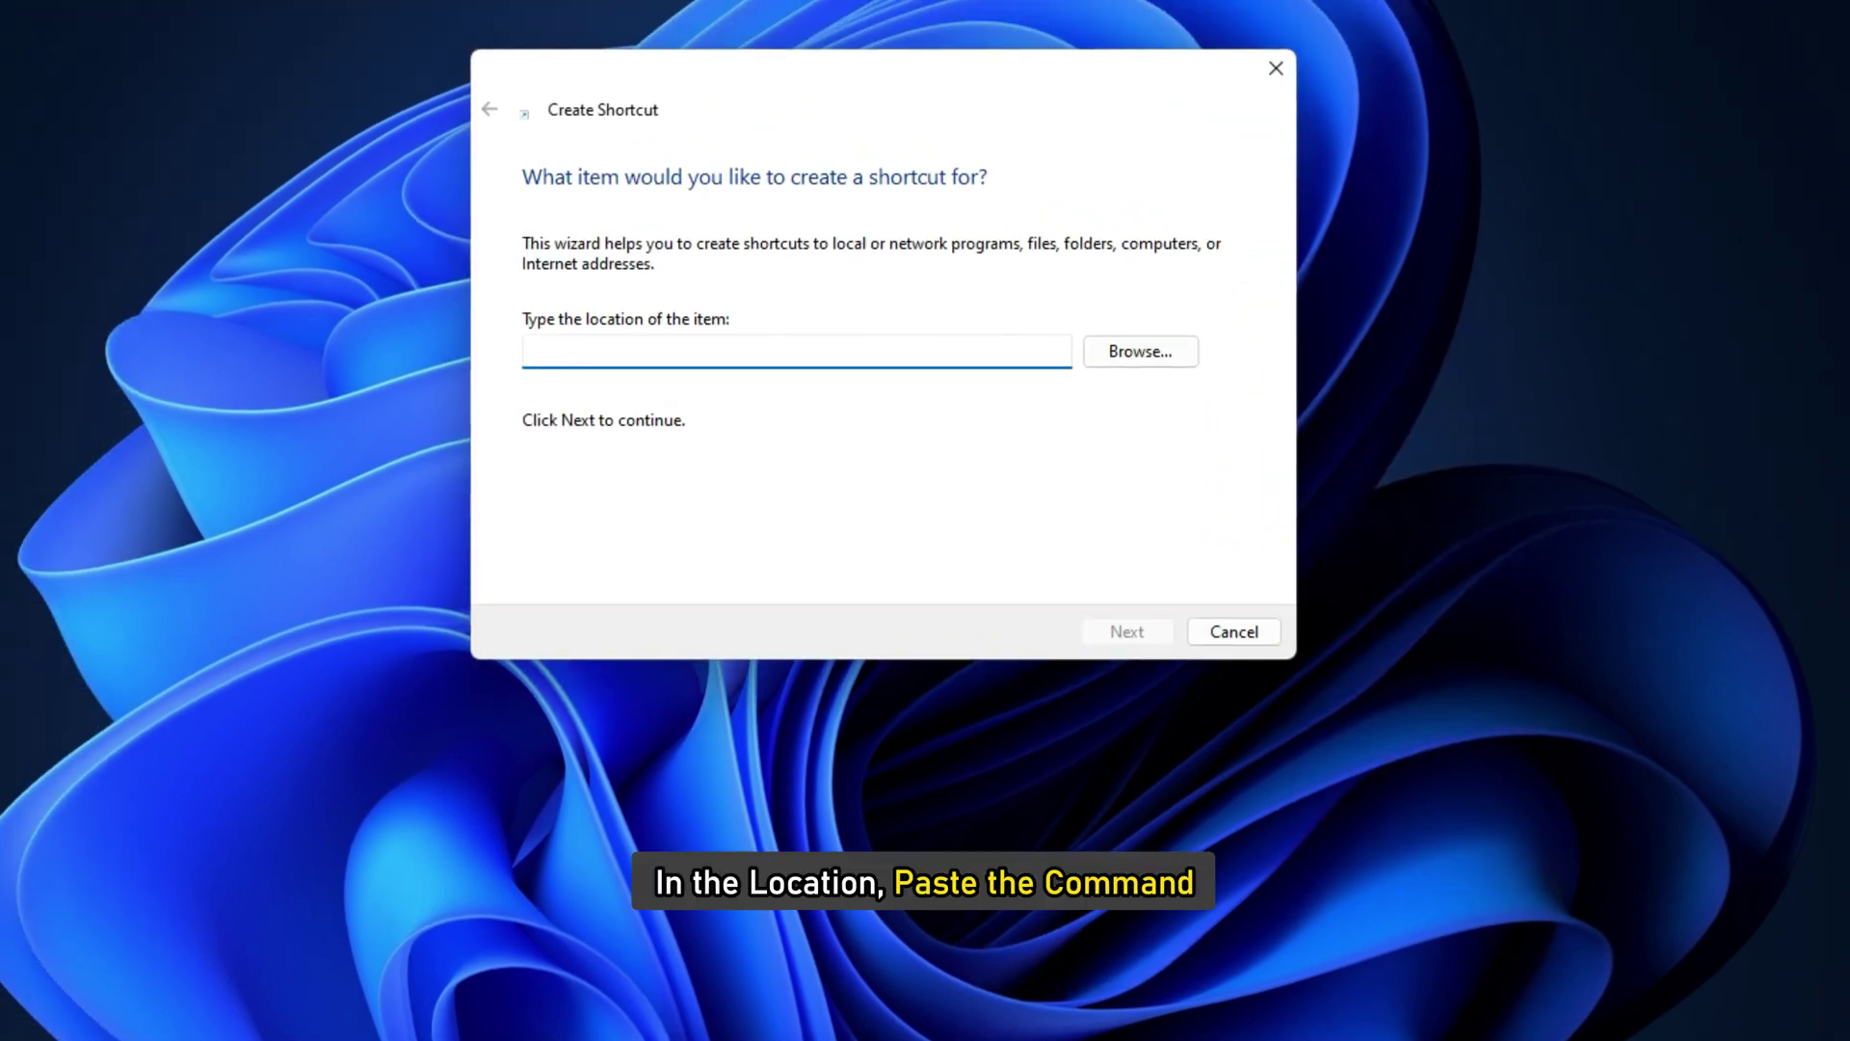
text(C:\Windows\System32\schtasks.exe /run /tn "Restore Point Creator")
key(Return)
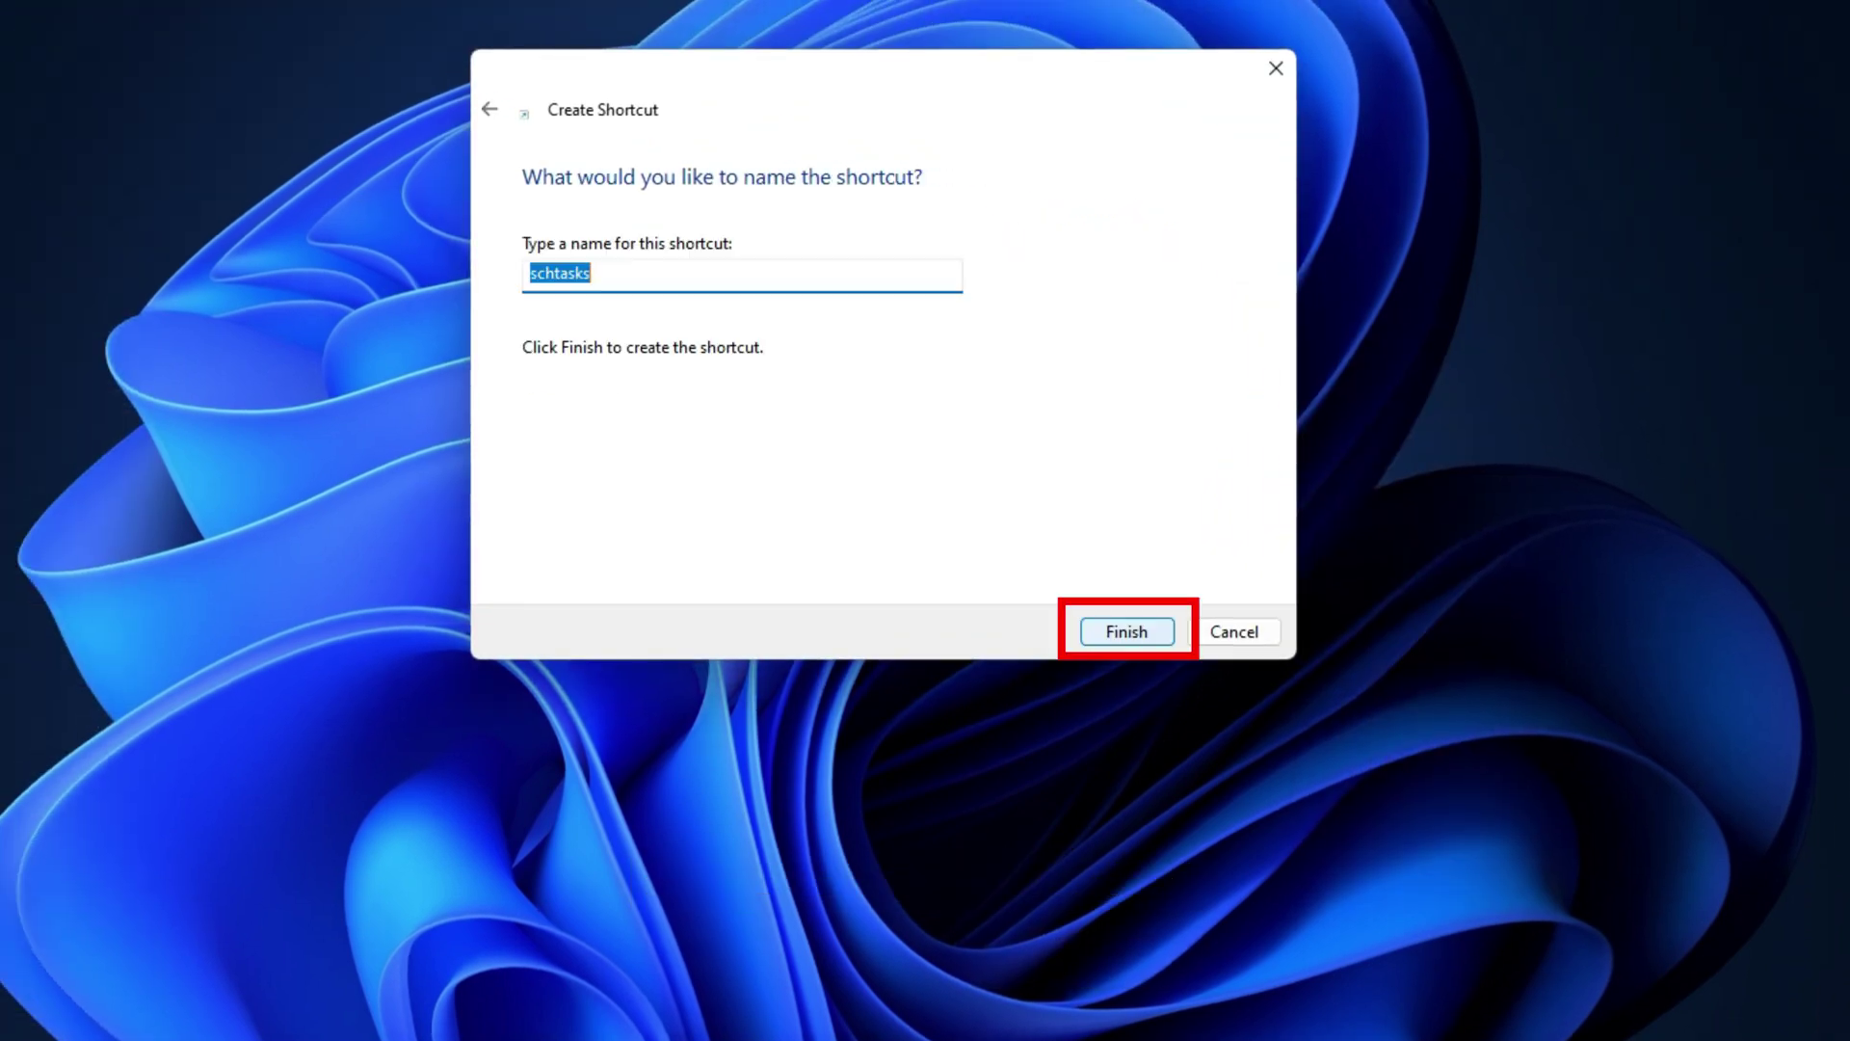
key(Return)
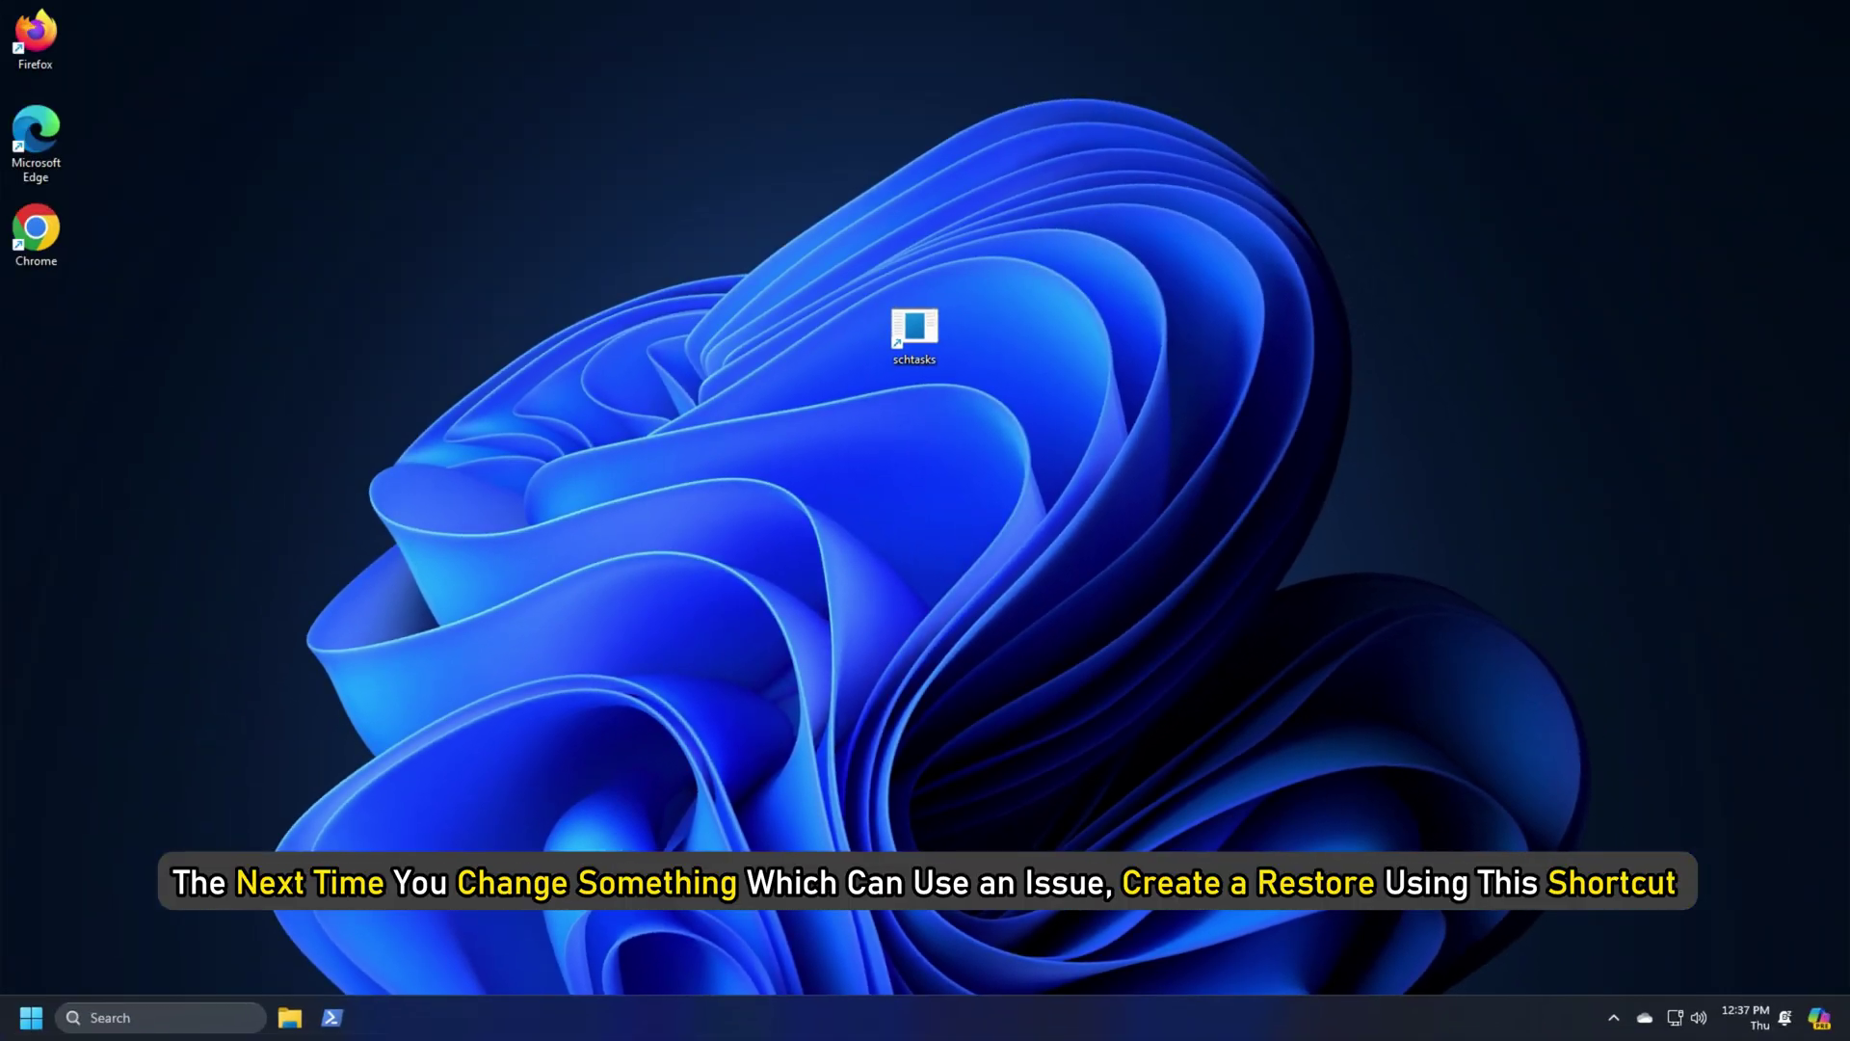